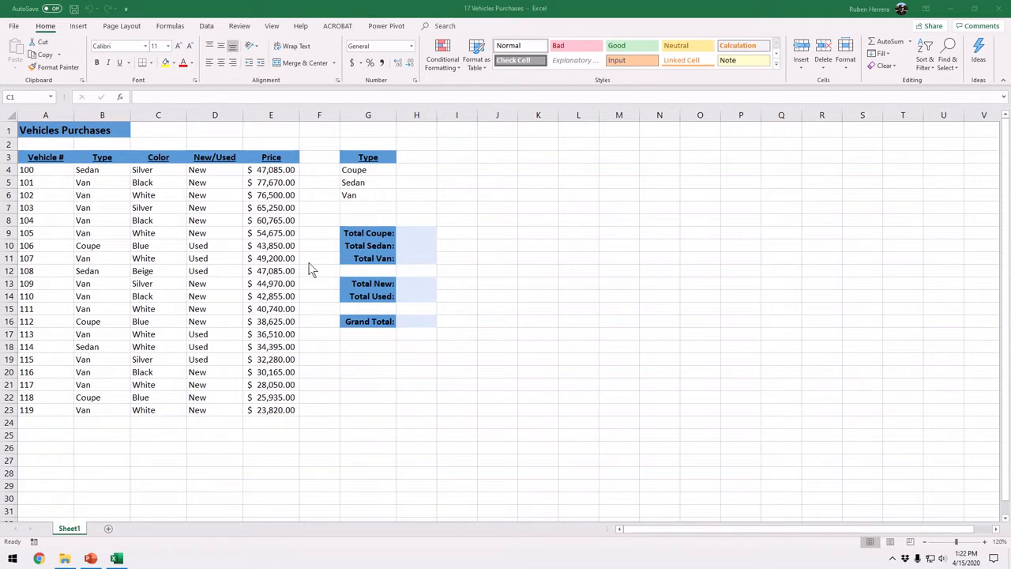
click(165, 269)
click(165, 271)
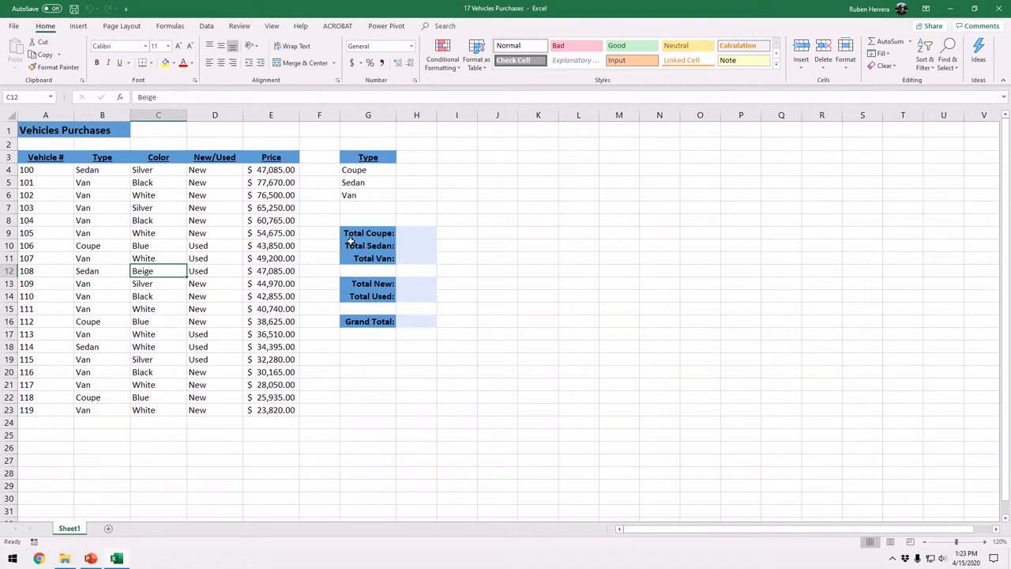
- Begin a formula with =sum in the Total Coupe result cell, H9
click(412, 235)
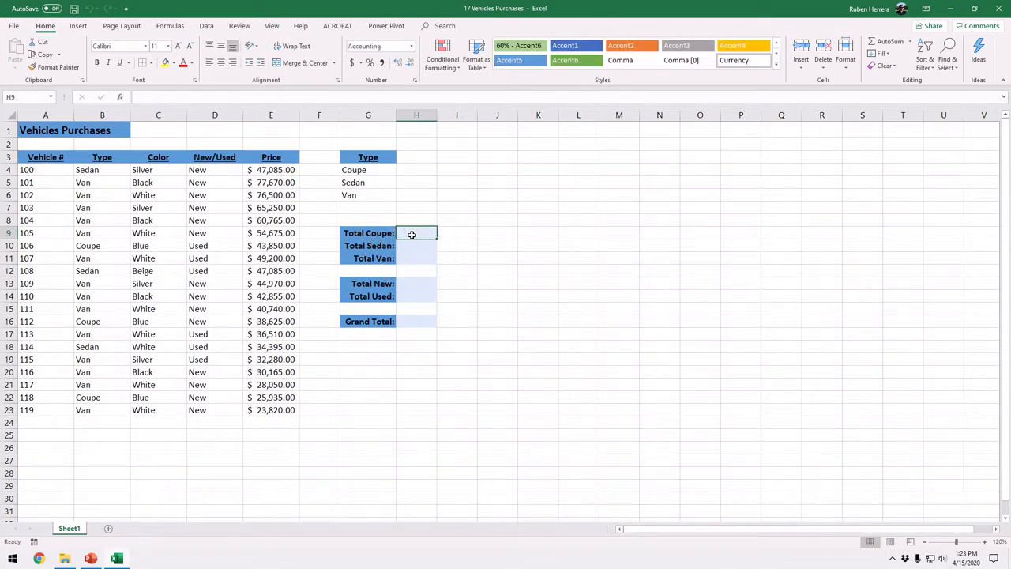
text(=)
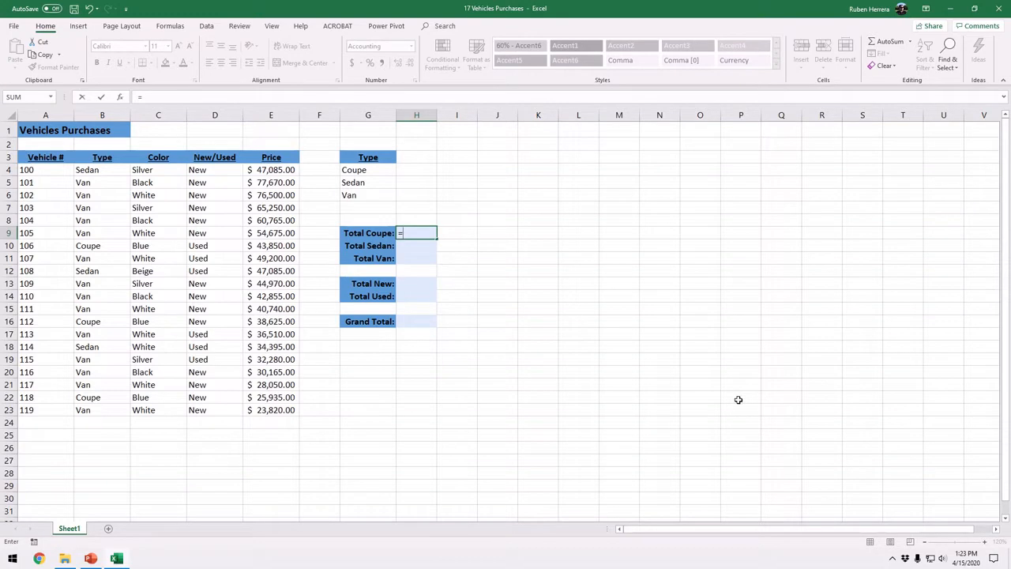
key(Escape)
click(984, 541)
click(985, 541)
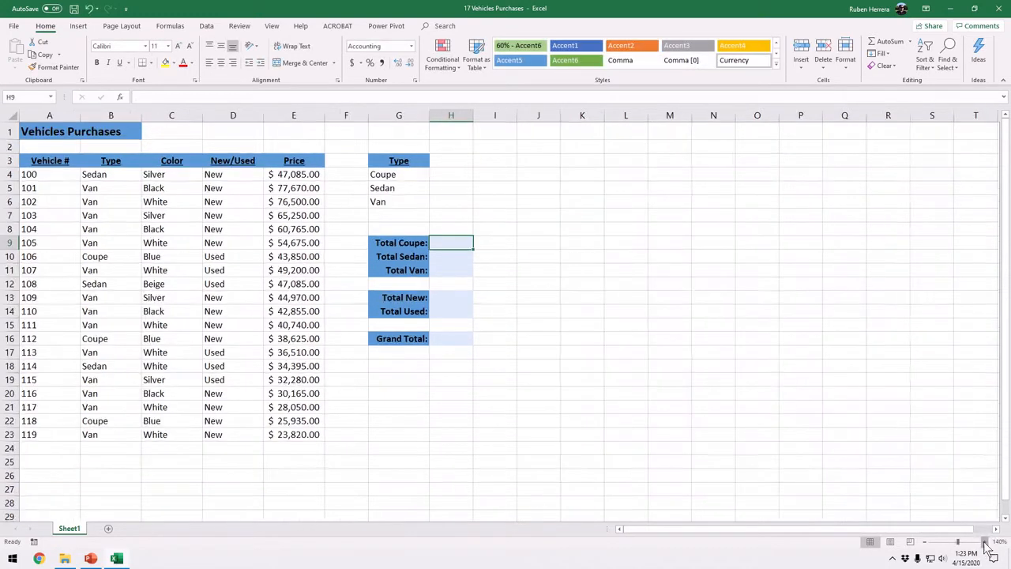
click(984, 542)
click(984, 541)
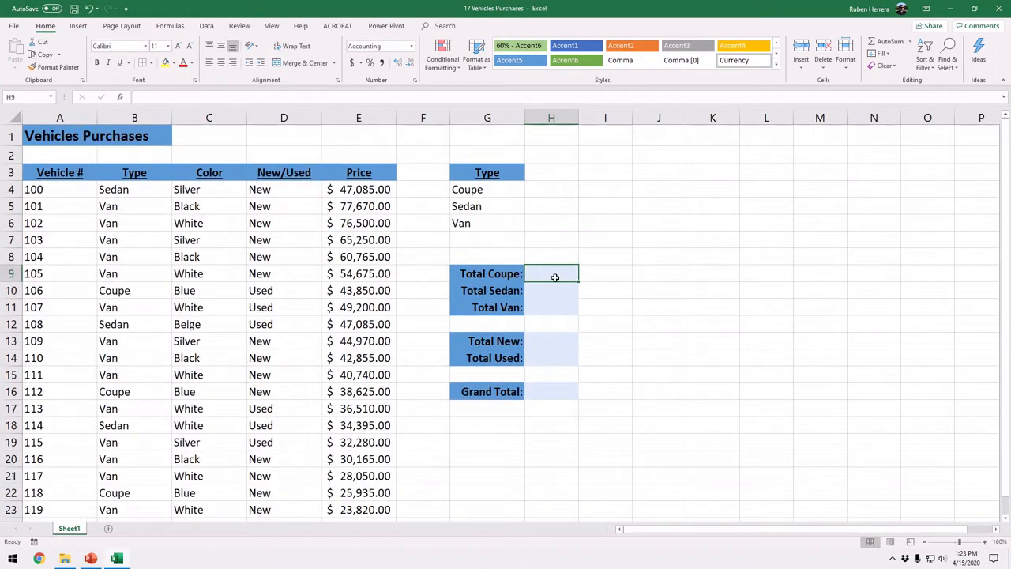
text(=)
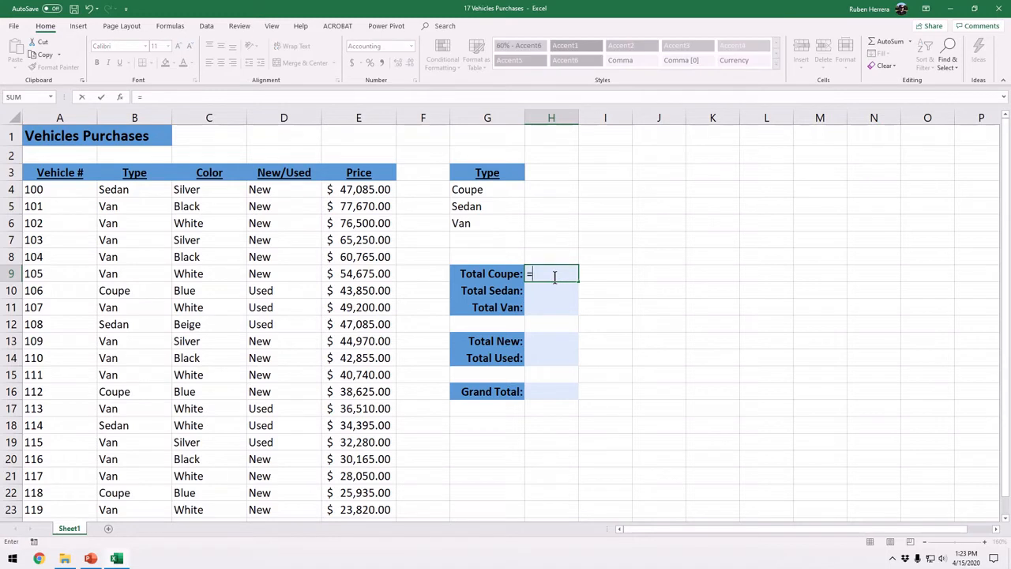
text(sum)
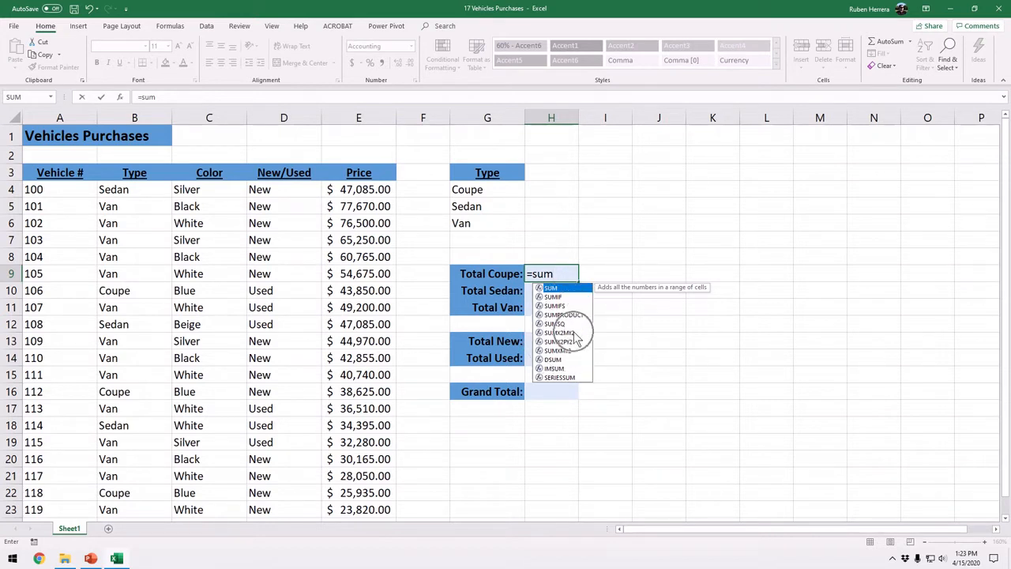
- Look through the functions suggested for the started sum formula and their descriptions
key(Down)
key(Down)
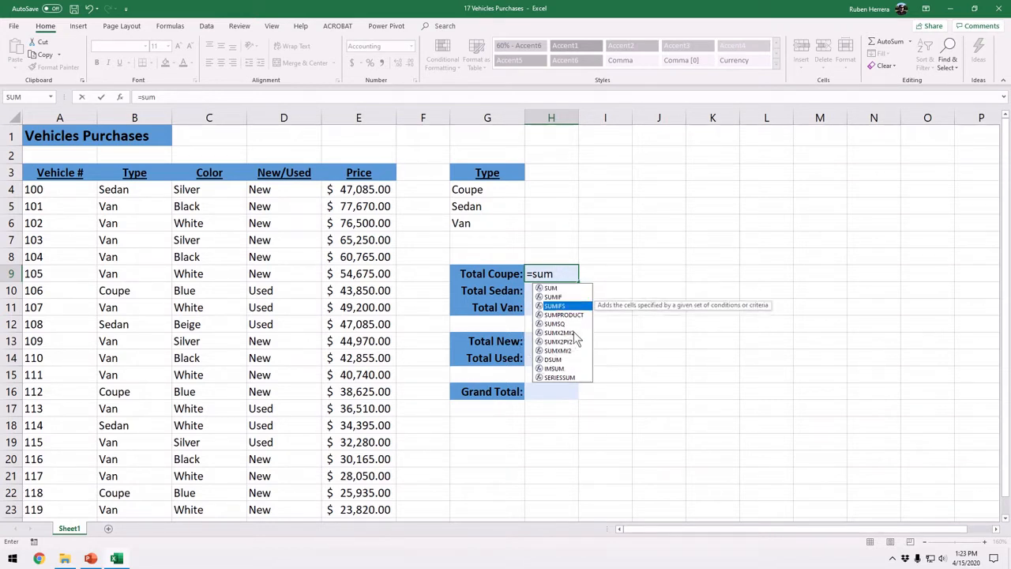
key(Down)
key(Down)
key(Down)
key(Down)
key(Down)
key(Up)
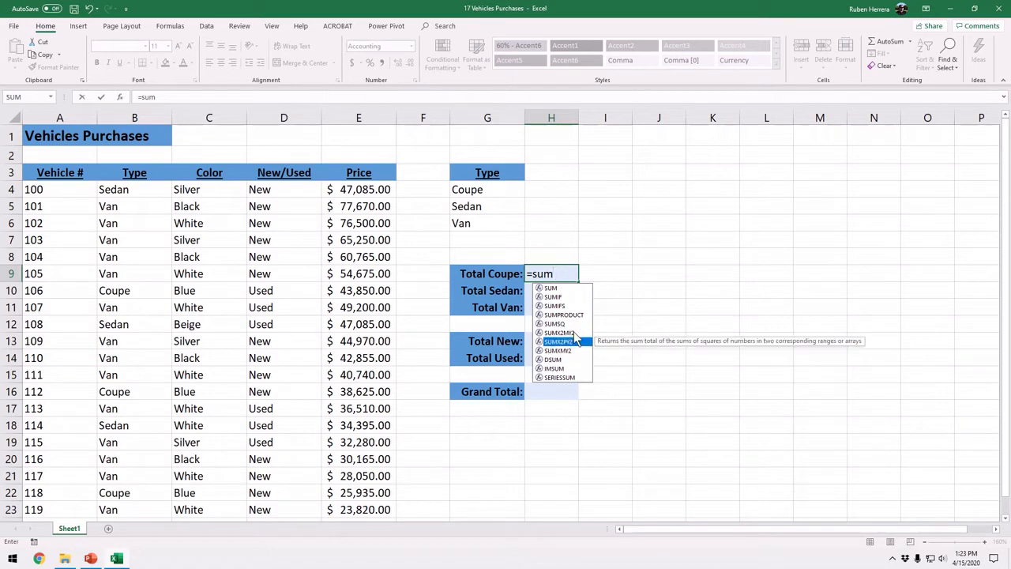
key(Up)
key(Up)
key(Up)
key(Up)
key(Up)
key(Down)
key(Down)
key(Down)
key(Down)
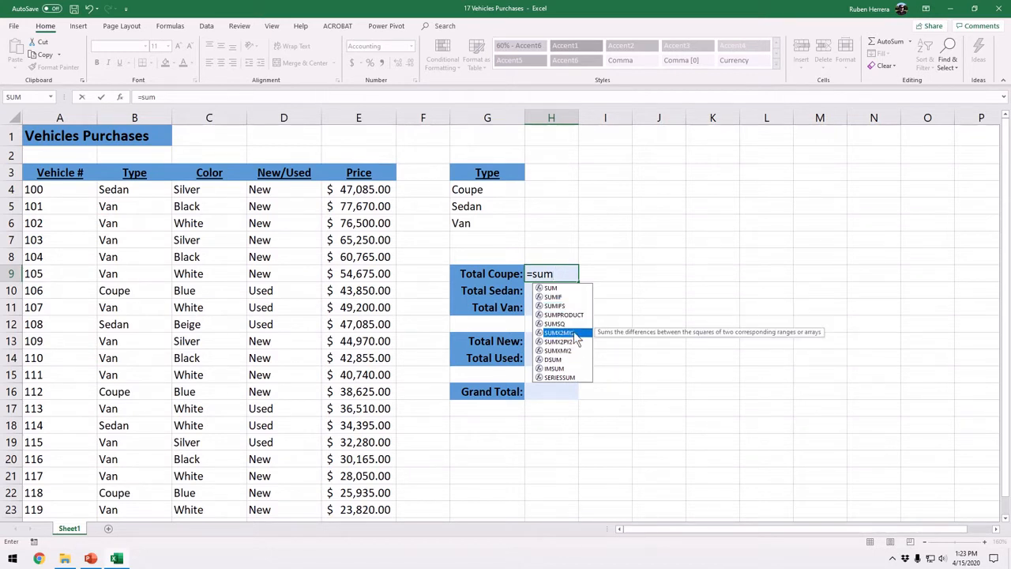
key(Down)
key(Down)
key(Up)
key(Up)
key(Up)
key(Up)
key(Up)
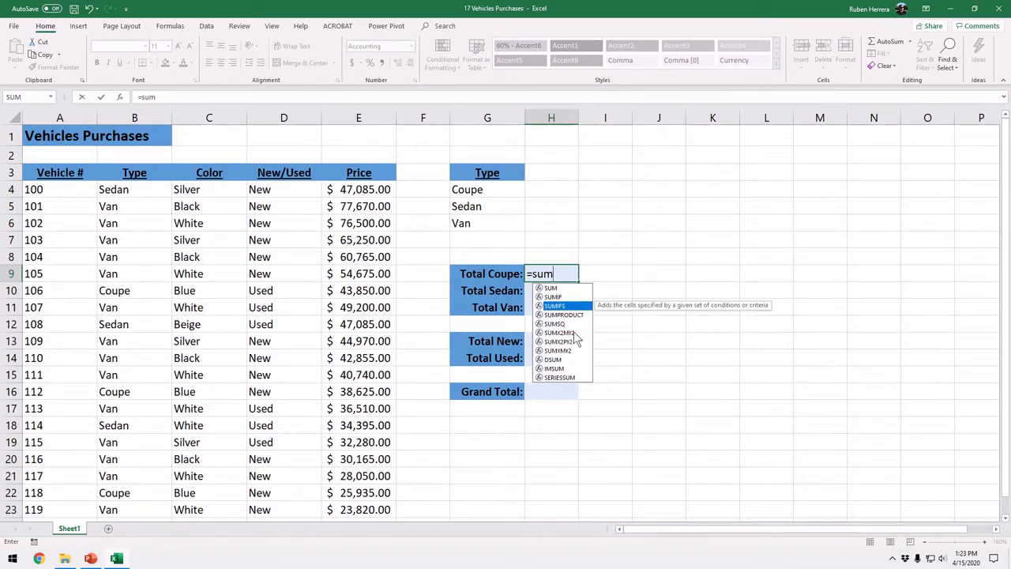
- Choose the SUMIF function for the Total Coupe formula and set its range to the whole Type column, B:B
key(Up)
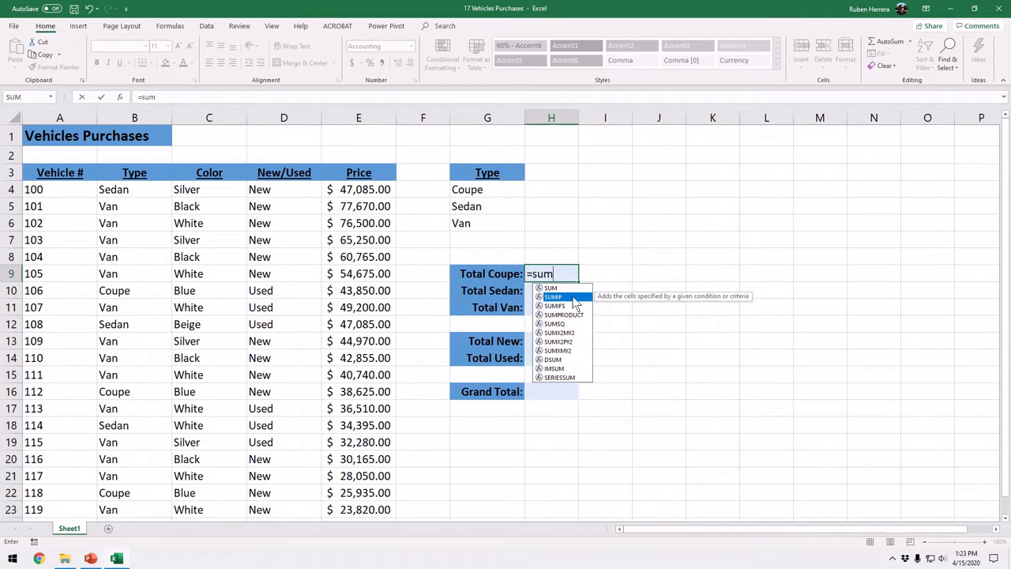
click(575, 300)
double_click(573, 297)
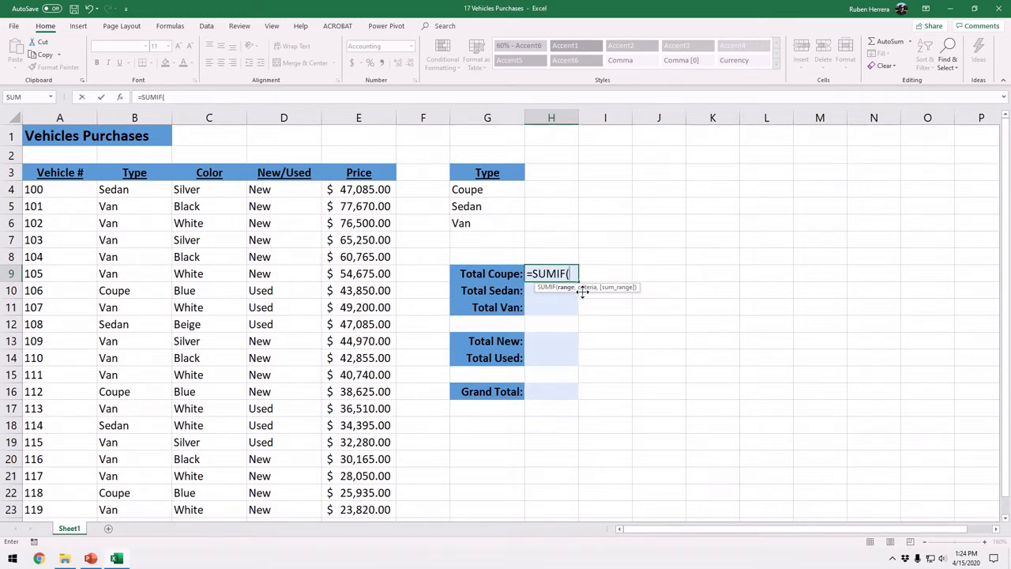
drag(580, 289, 571, 244)
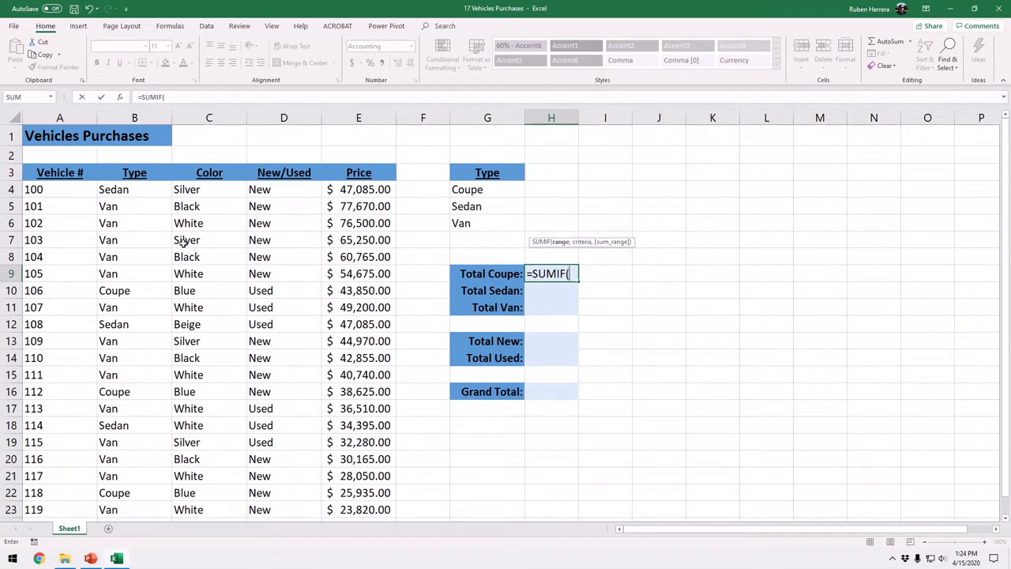
drag(145, 192, 142, 478)
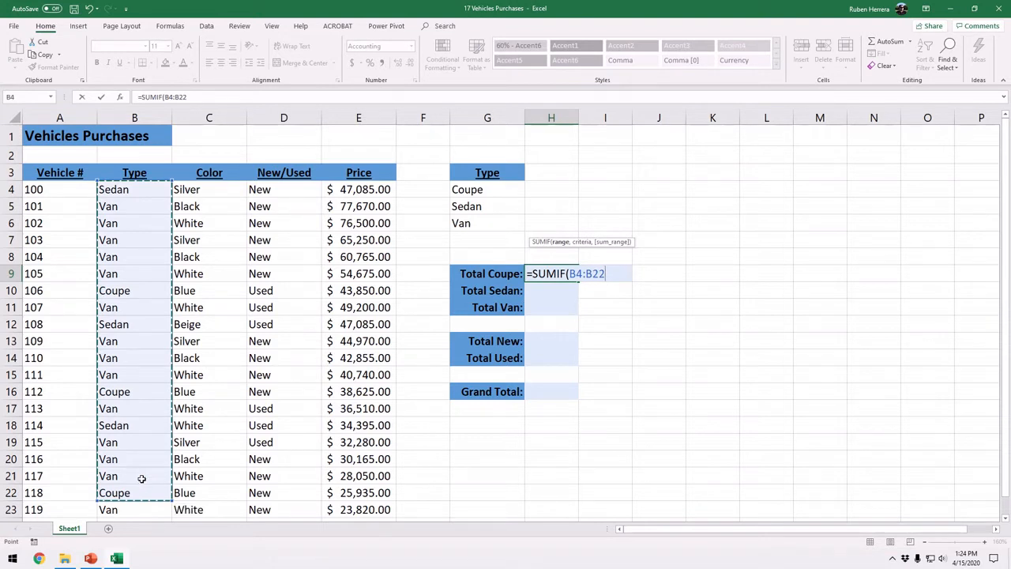
click(140, 118)
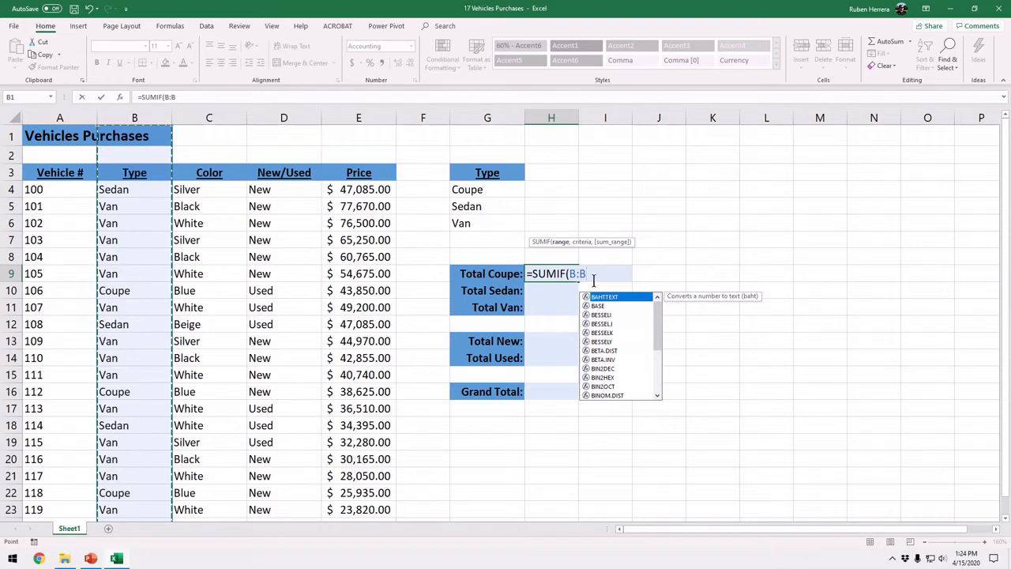
text(,)
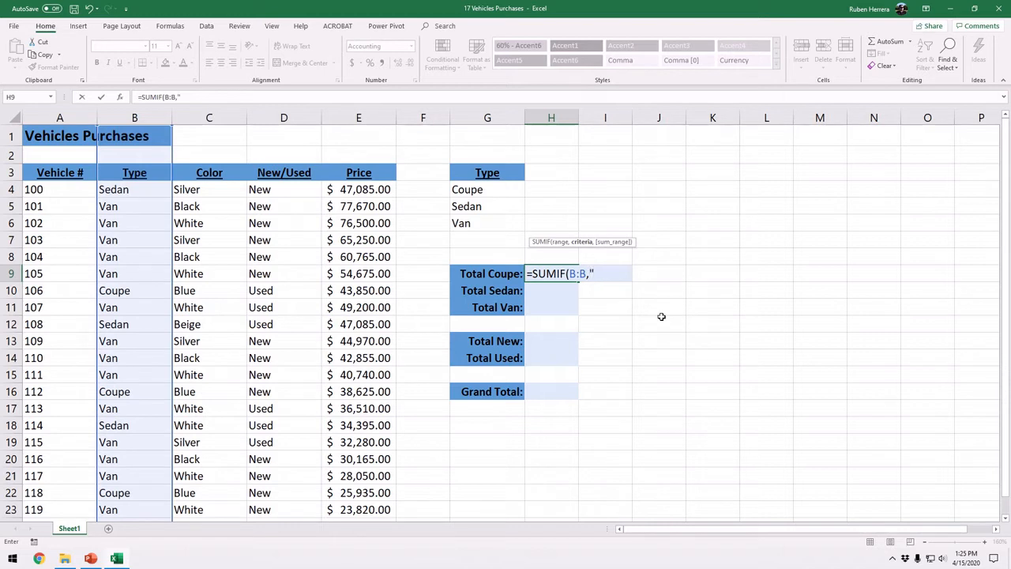
text(upe",)
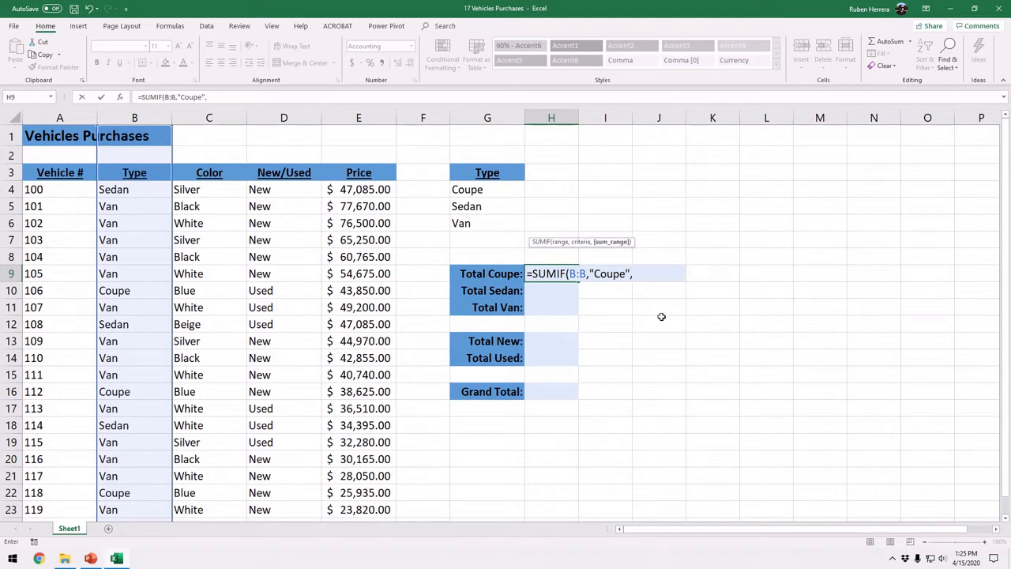
key(BackSpace)
key(BackSpace)
key(BackSpace)
key(BackSpace)
key(BackSpace)
key(BackSpace)
key(BackSpace)
click(496, 193)
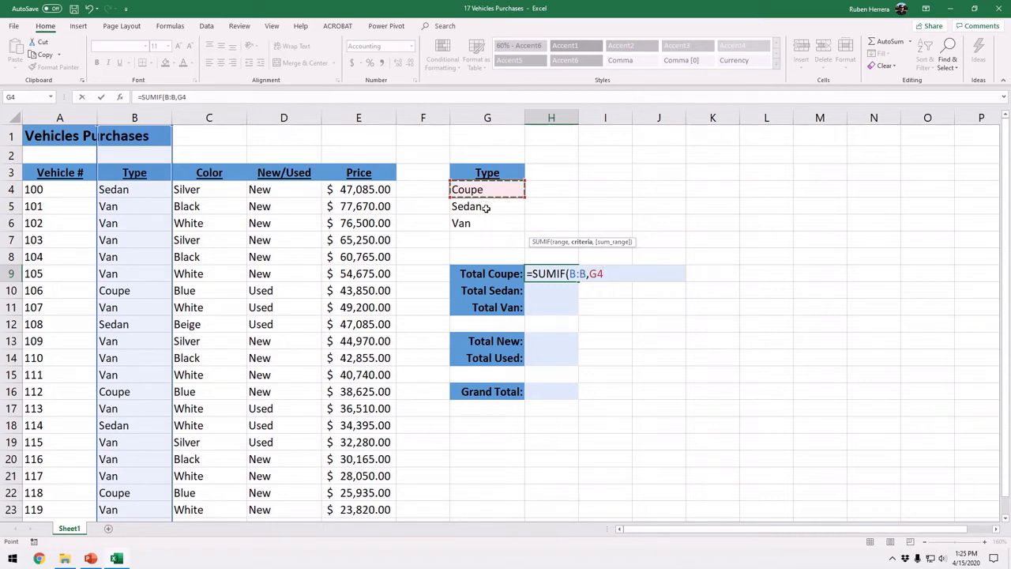
key(BackSpace)
key(BackSpace)
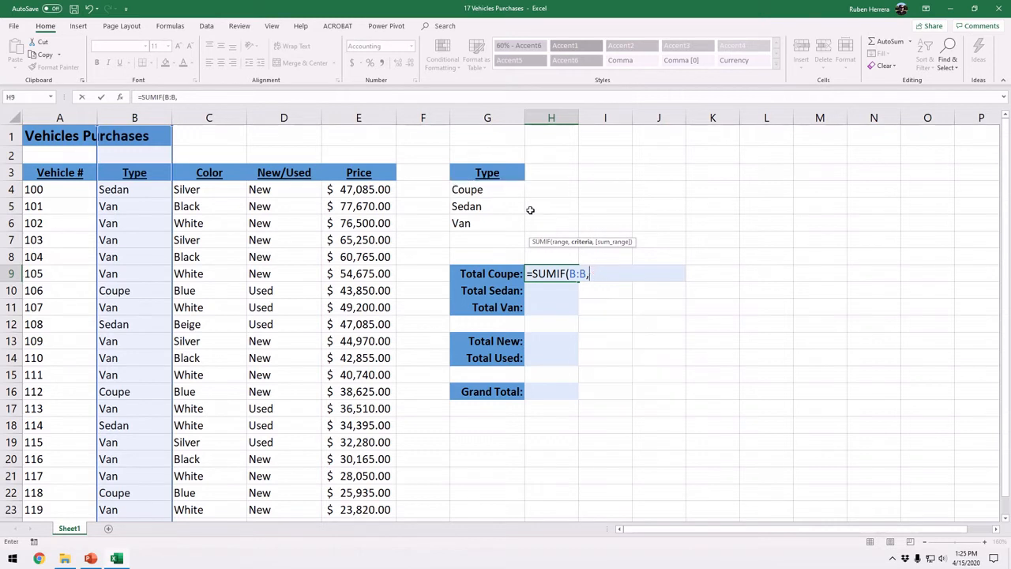
- Enter "Coupe" in quotation marks as the criteria of the Total Coupe SUMIF formula
text("Coupe",)
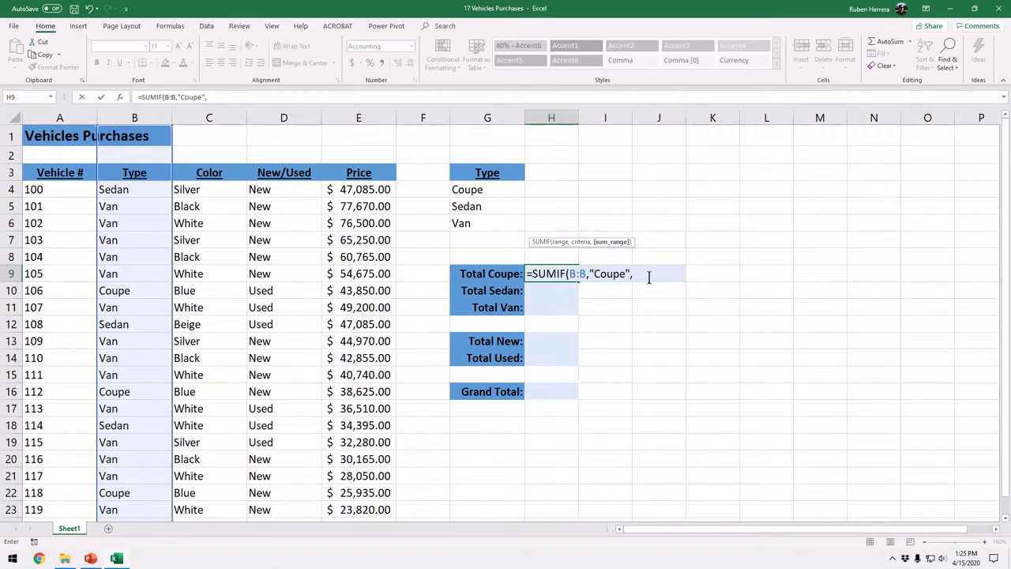
key(ctrl)
key(ctrl)
key(ctrl)
key(ctrl)
key(ctrl)
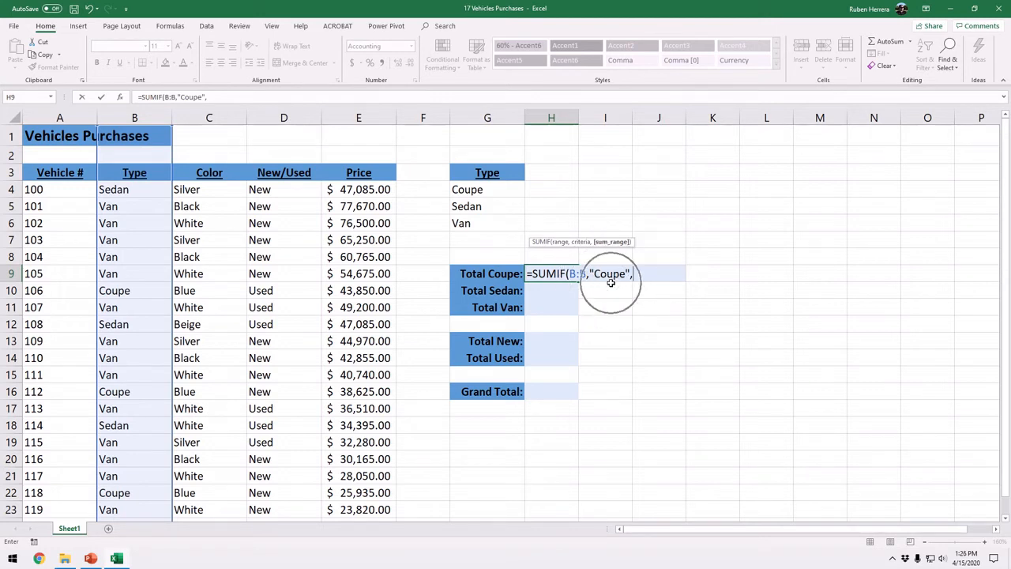
key(ctrl)
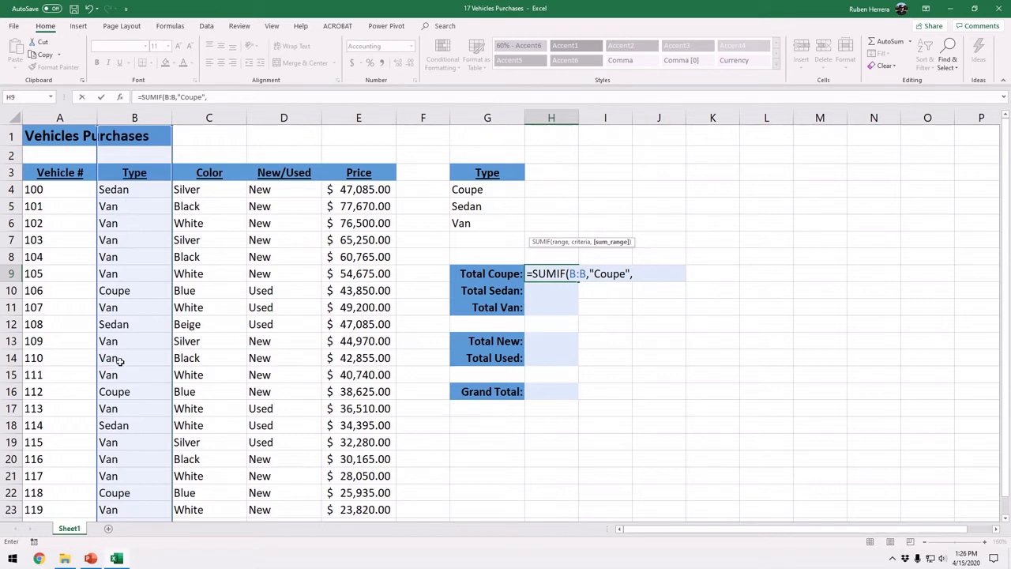
key(ctrl)
key(ctrl)
key(ctrl)
key(ctrl)
- Set the sum range to the whole Price column, E:E, and complete the Total Coupe formula
click(358, 117)
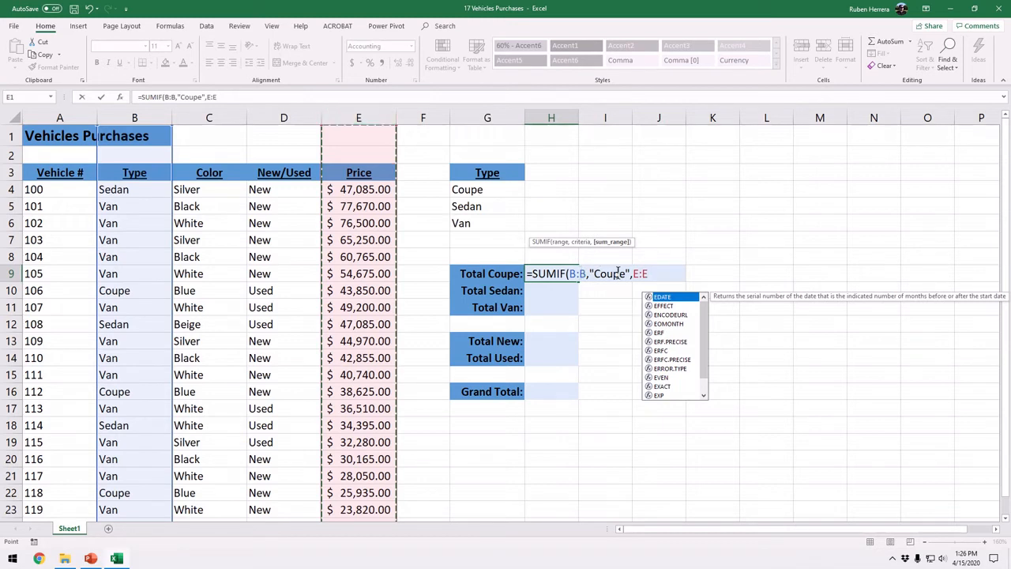
text())
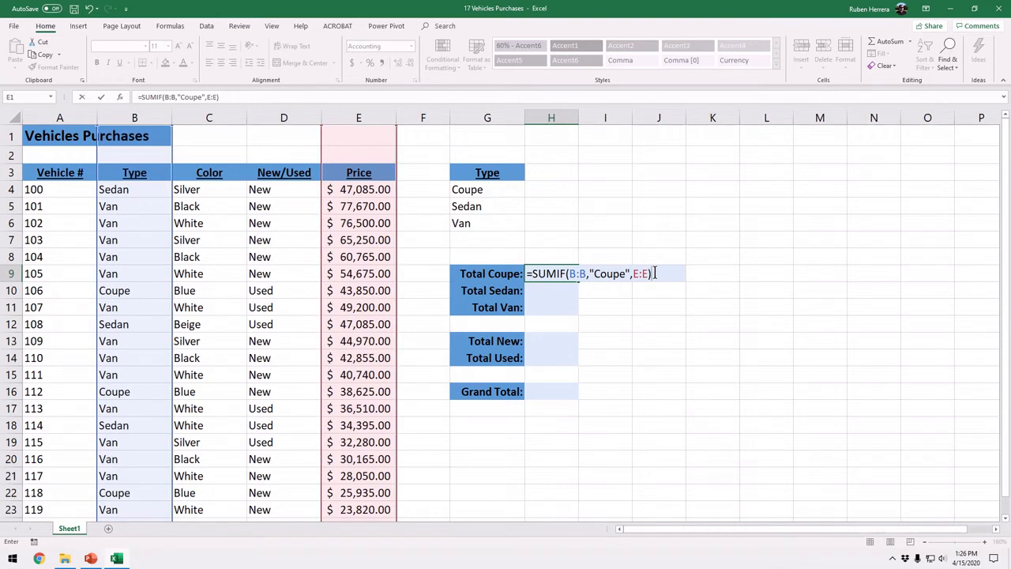
key(Return)
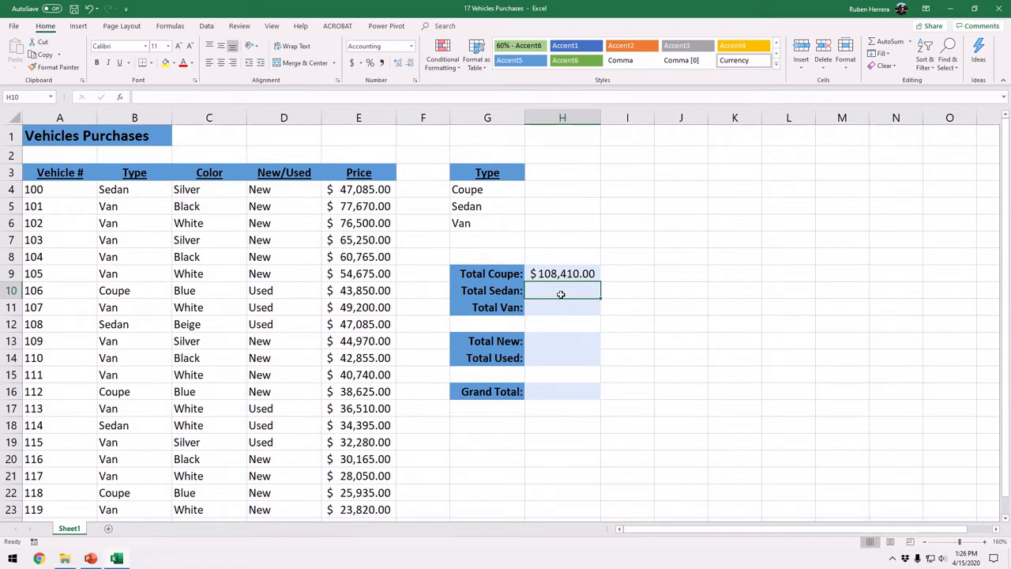
- Start a SUMIF formula in the Total Sedan cell, H10, with the whole Type column, B:B, as its range
text(=)
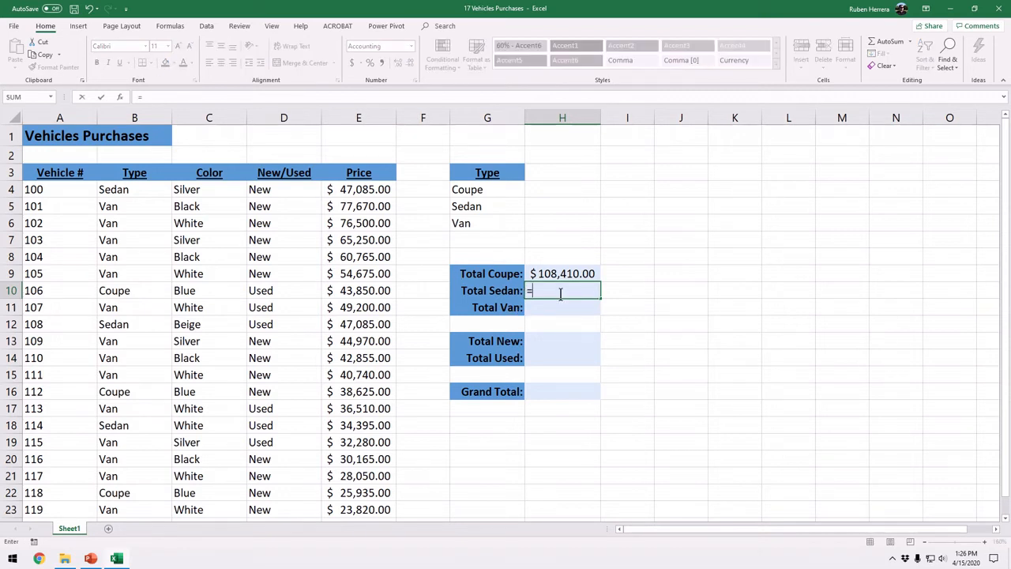
text(sum)
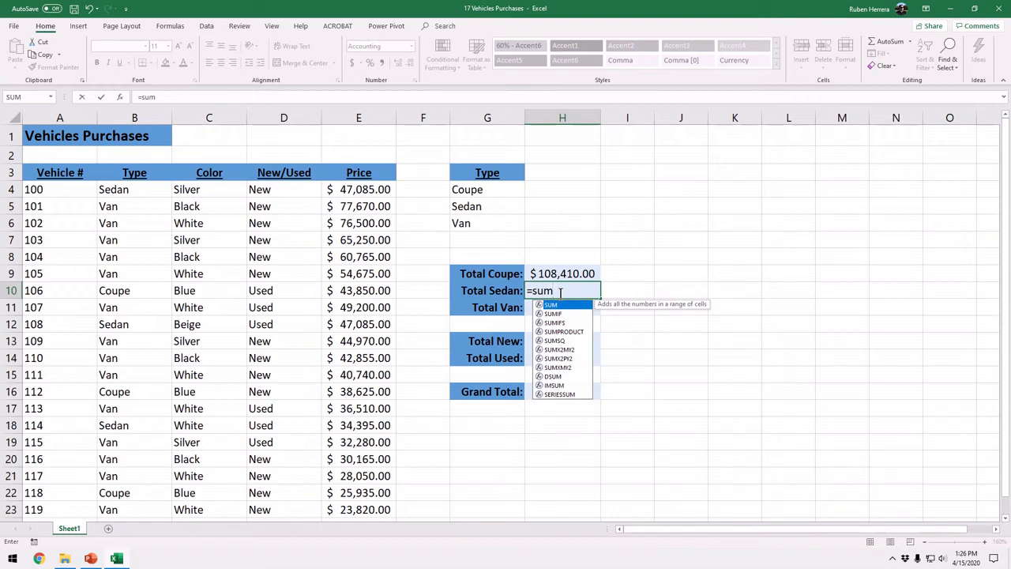
key(Down)
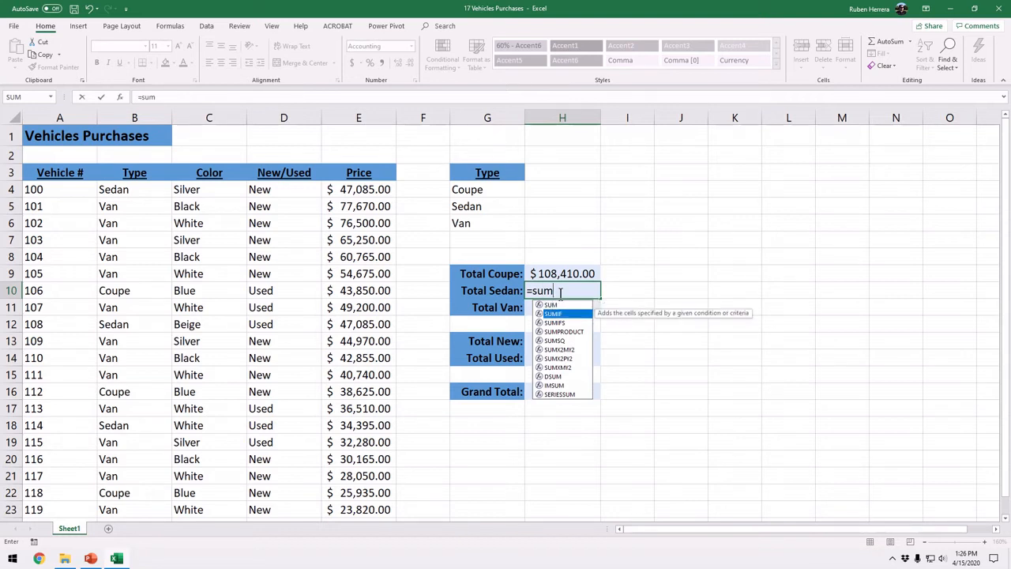
key(Tab)
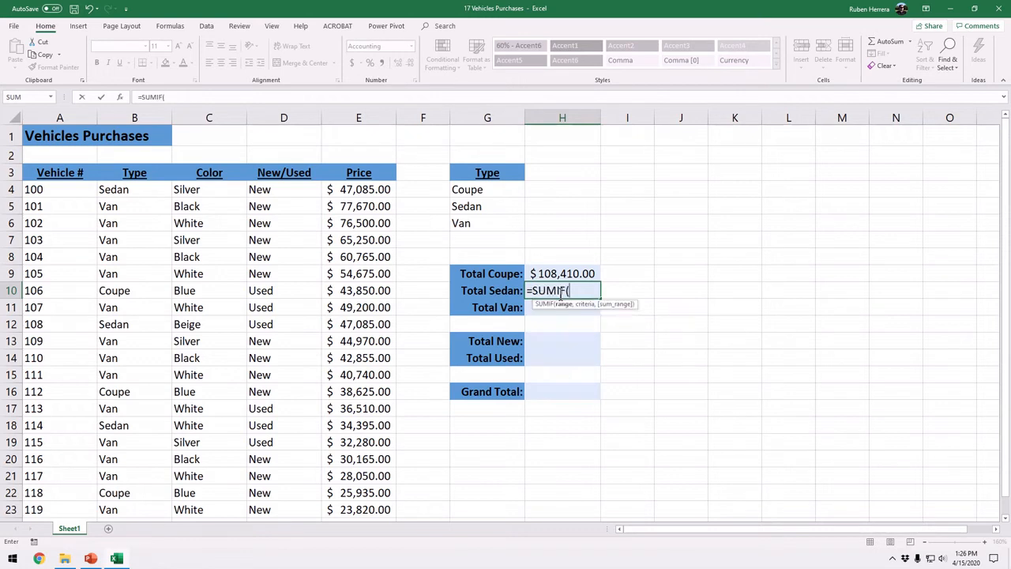
drag(572, 305, 562, 226)
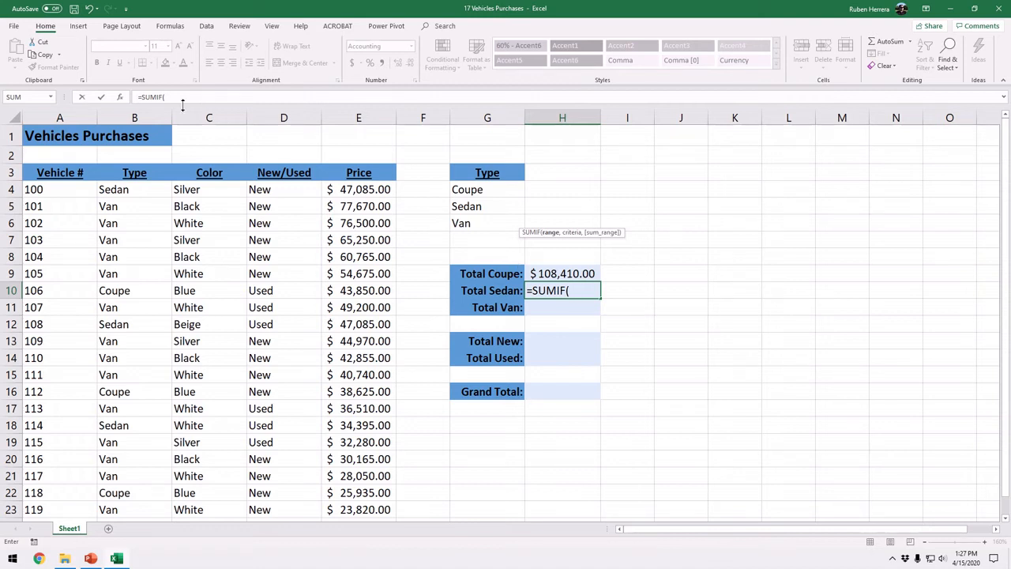
click(151, 117)
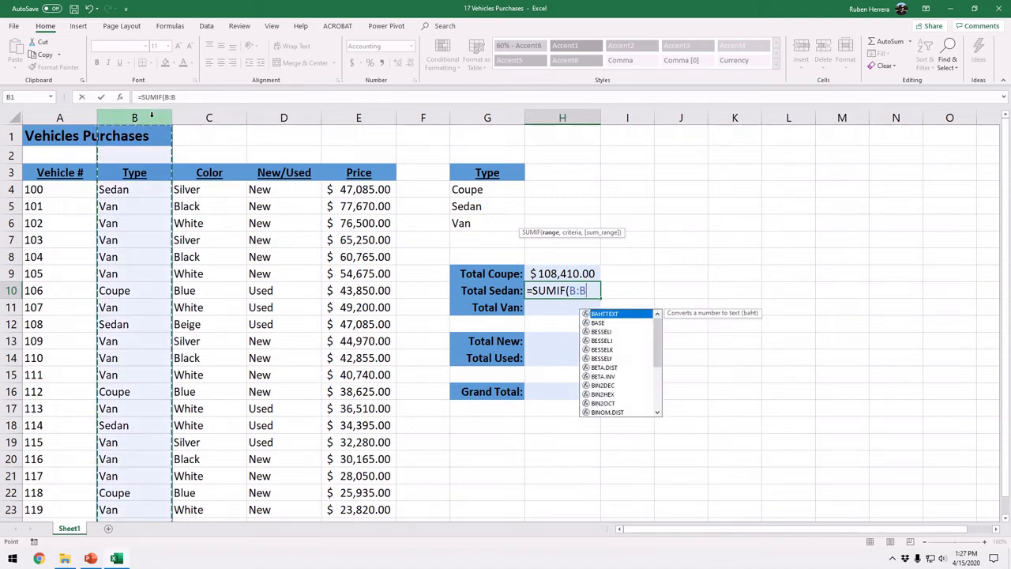
text(,)
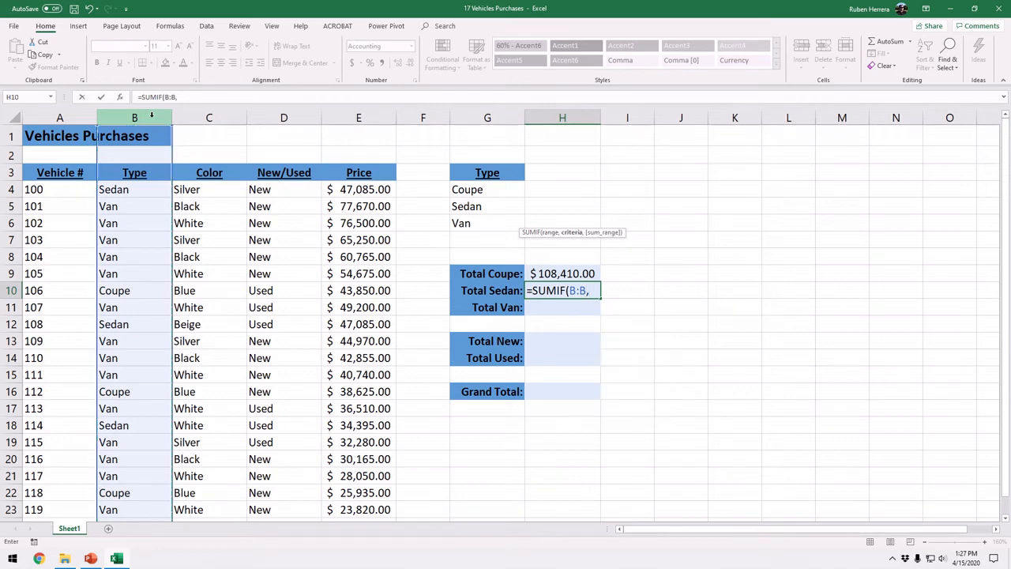
- Complete the Total Sedan formula with "Sedan" in quotation marks as criteria and the whole Price column, E:E, as sum range
text("S)
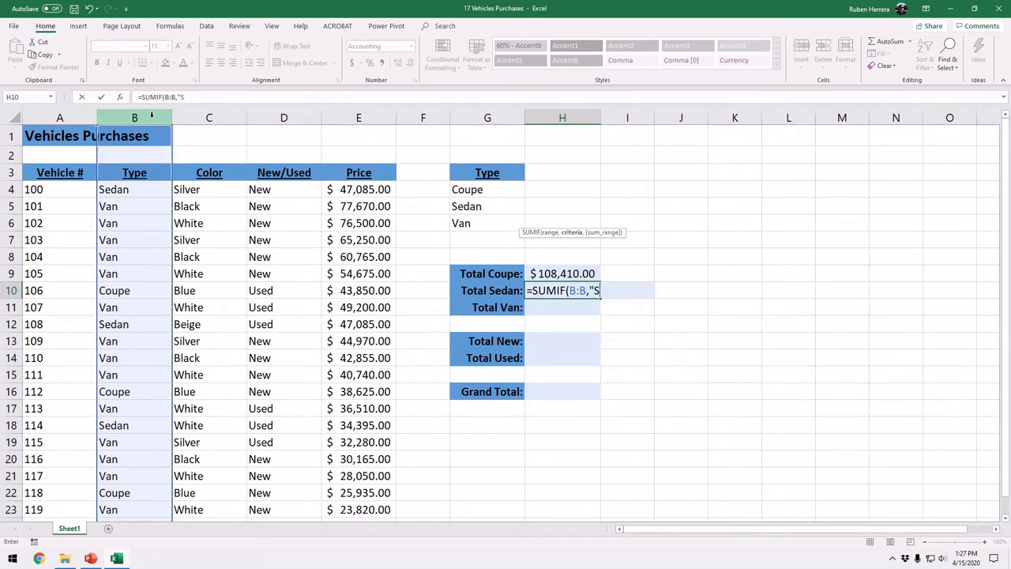
text(edan",)
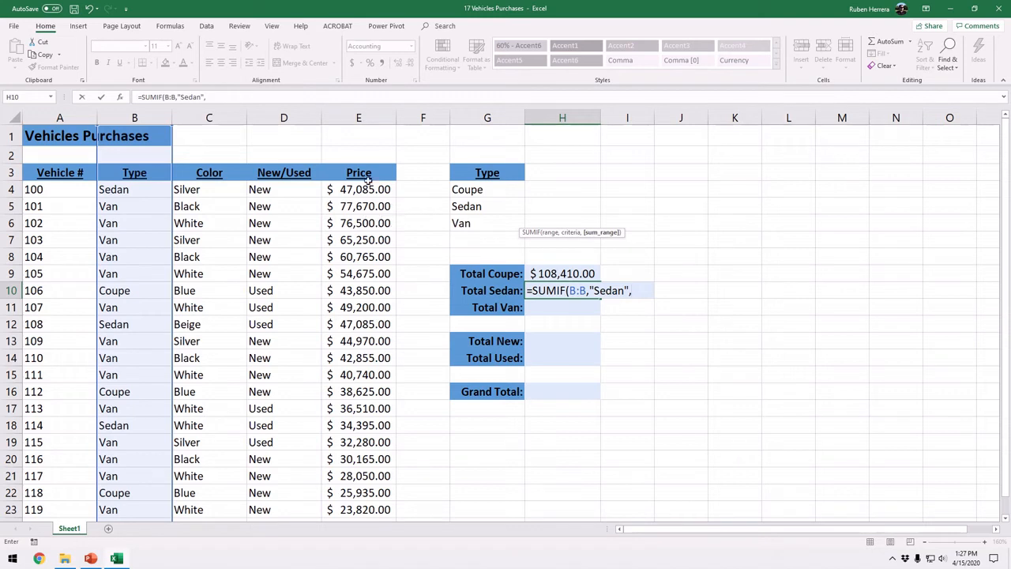
click(375, 115)
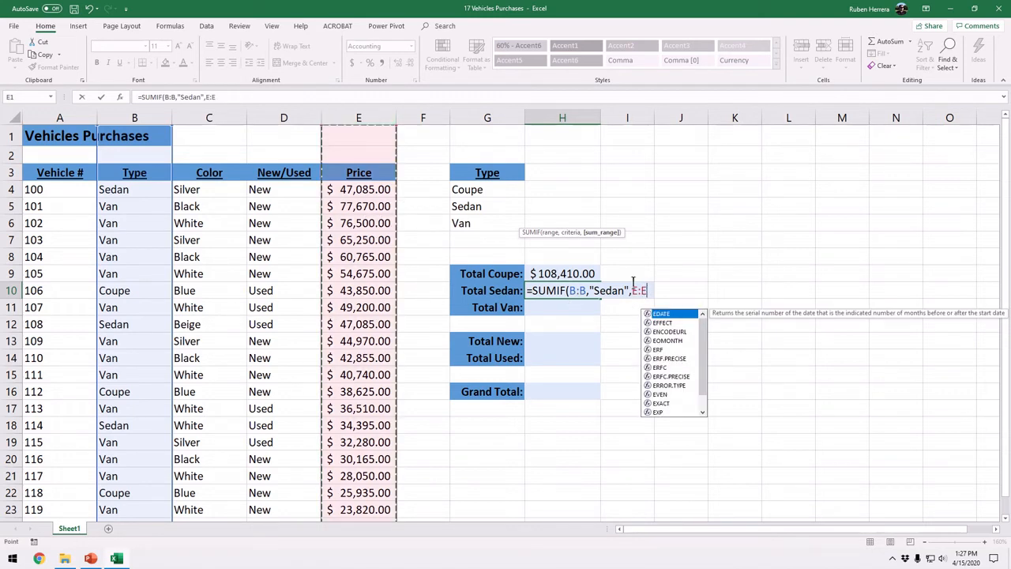
text())
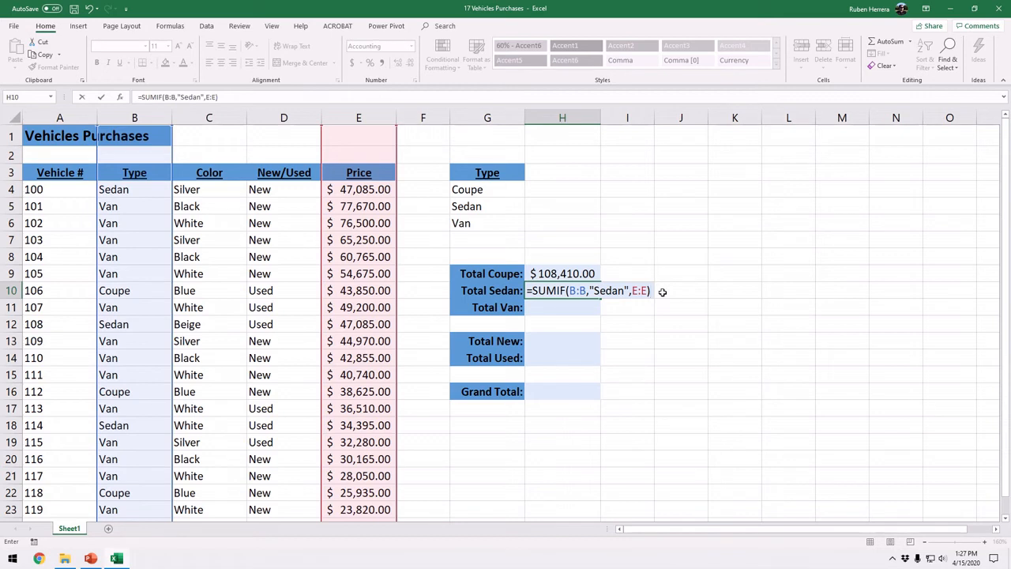
key(Return)
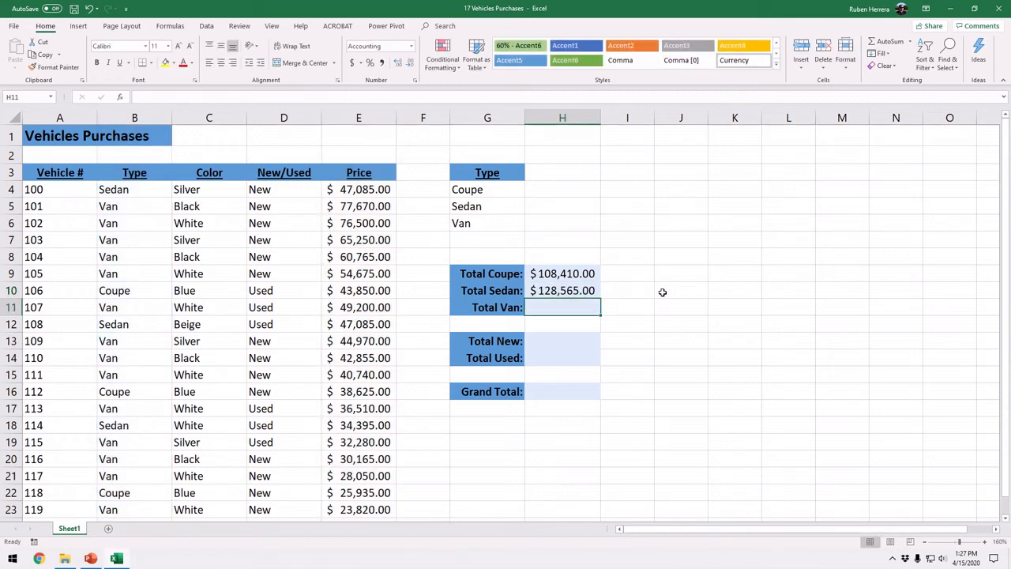
- Review the arguments of the Total Coupe SUMIF formula in cell H9
double_click(585, 273)
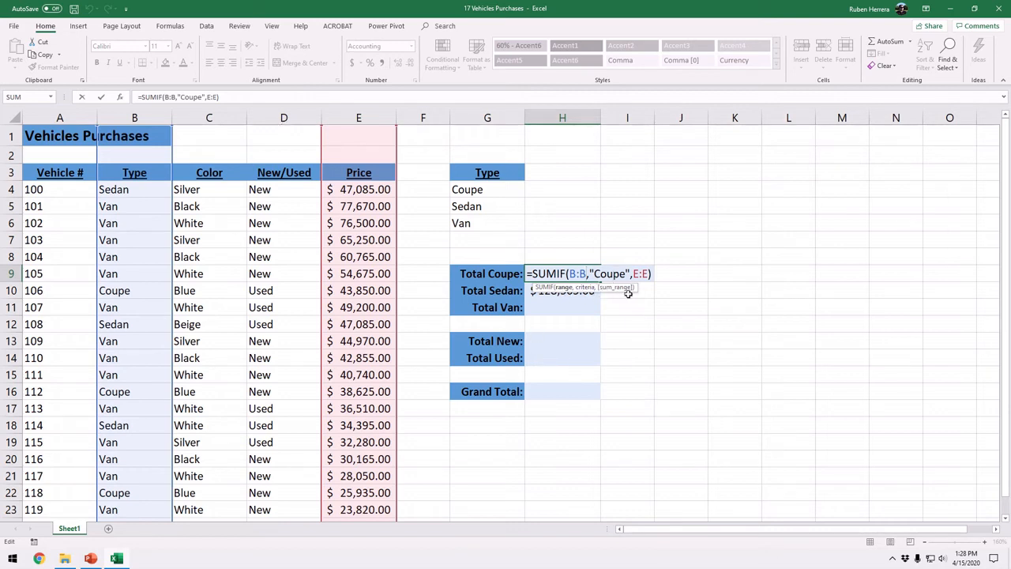
key(Return)
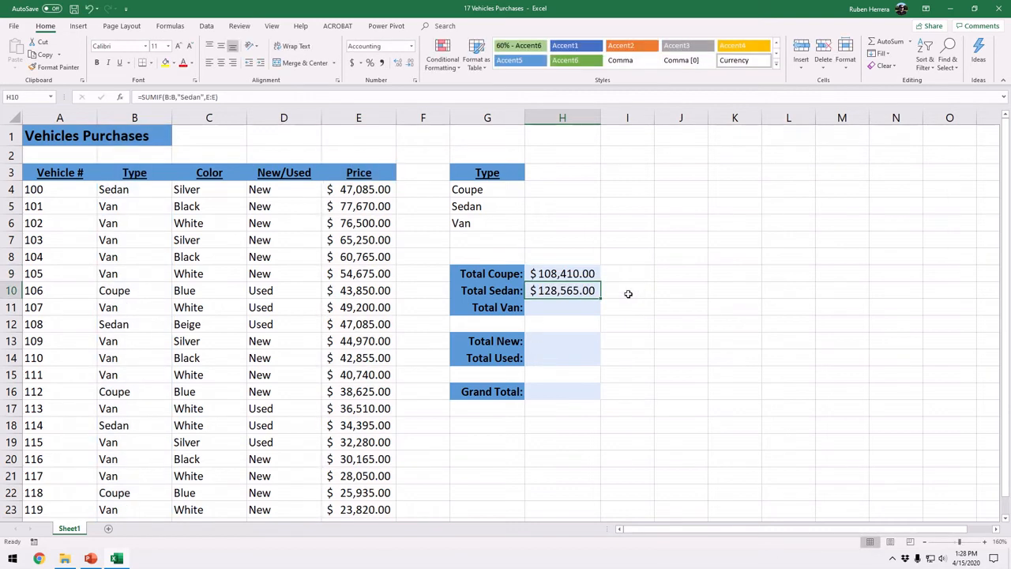
- Start a SUMIF formula in the Total New cell, H13, with the whole New/Used column, D:D, as its range
click(549, 341)
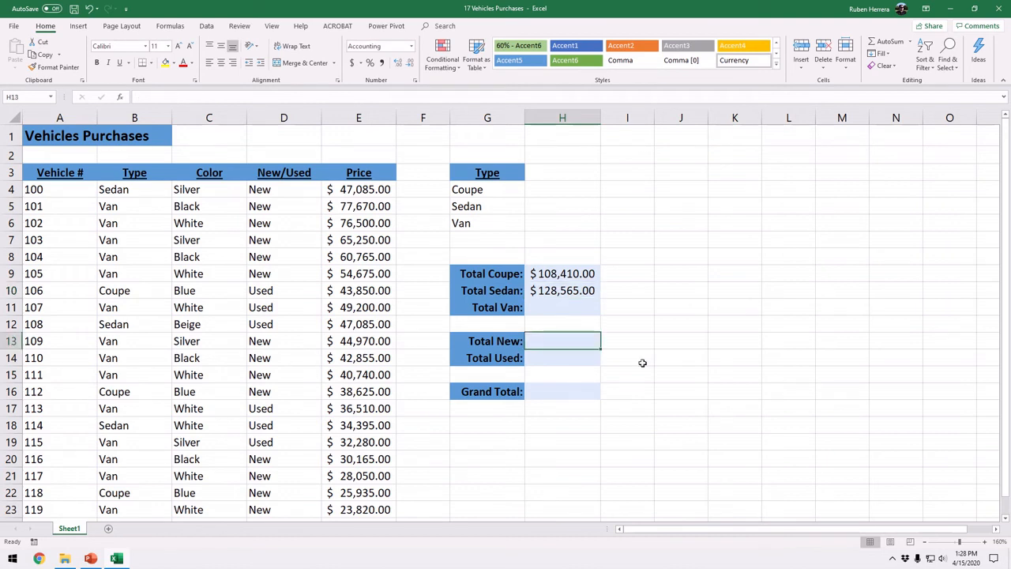
text(=)
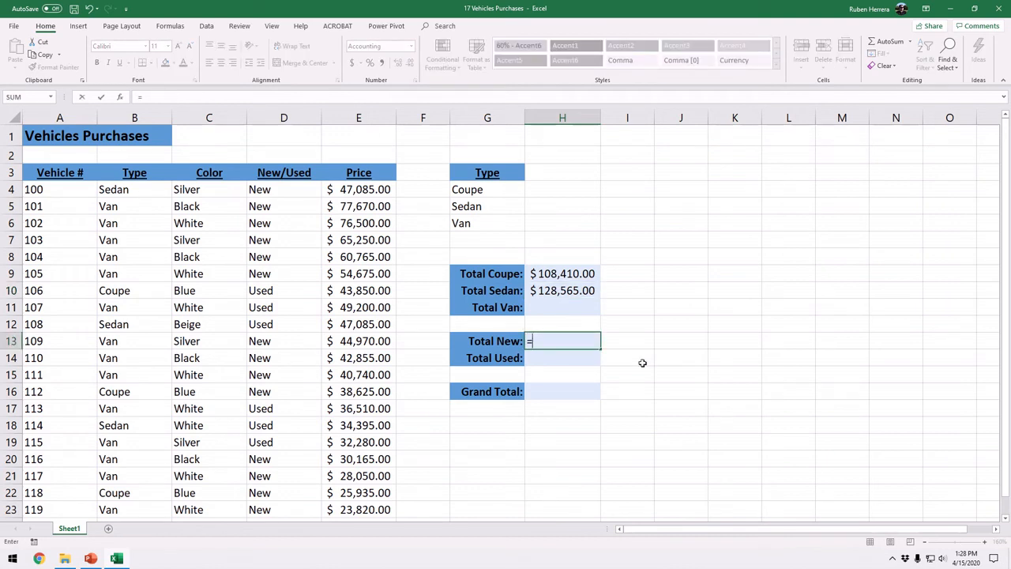
text(sum)
key(Down)
key(Tab)
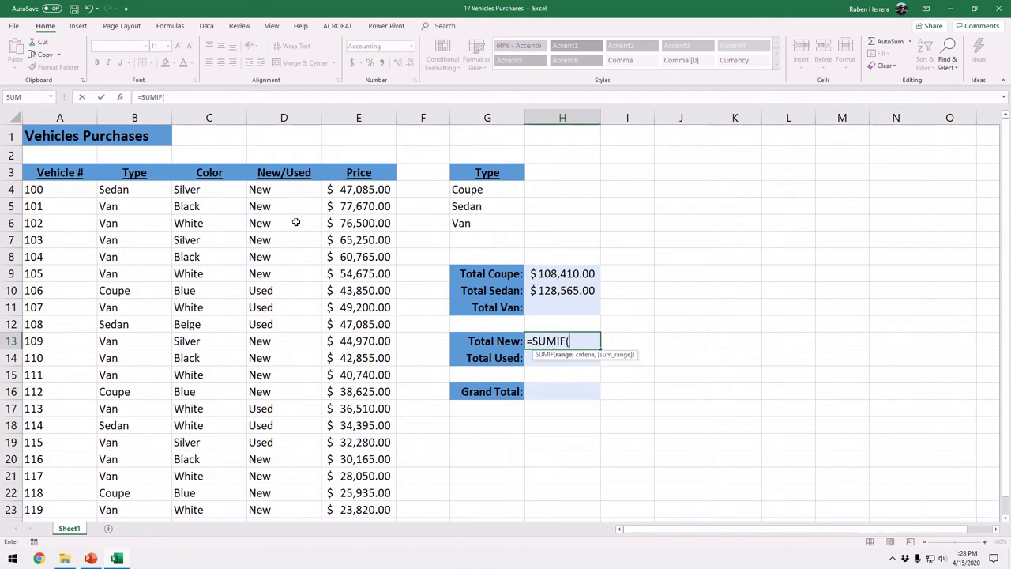
click(283, 117)
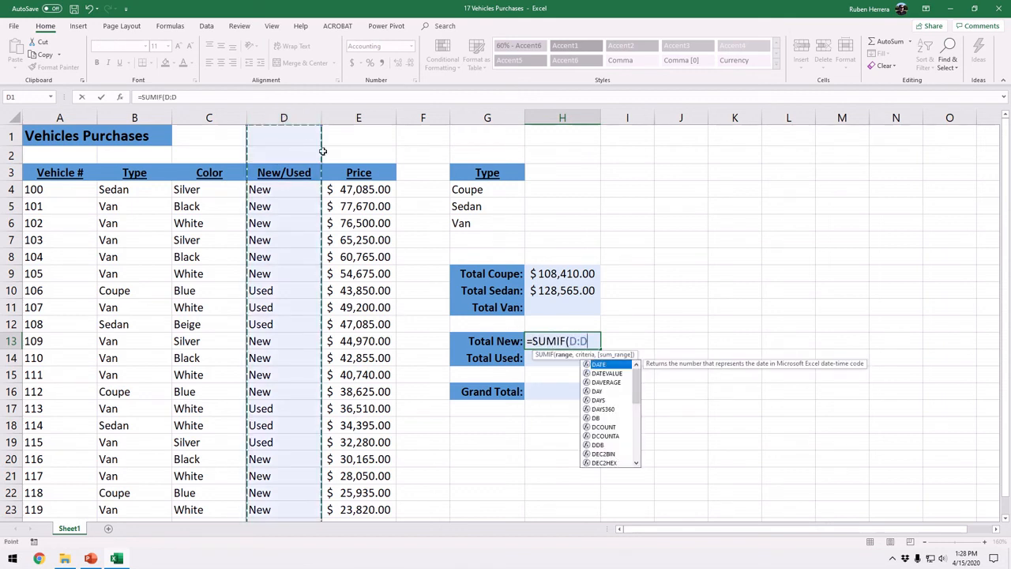
text(,)
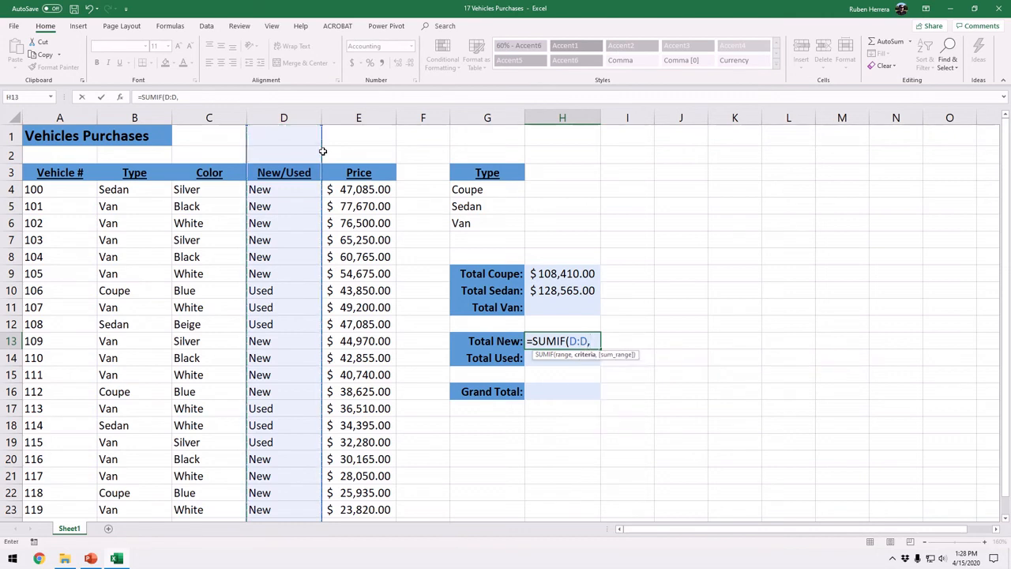
- Complete the Total New formula with "New" in quotation marks as criteria and the whole Price column, E:E, as sum range
text(")
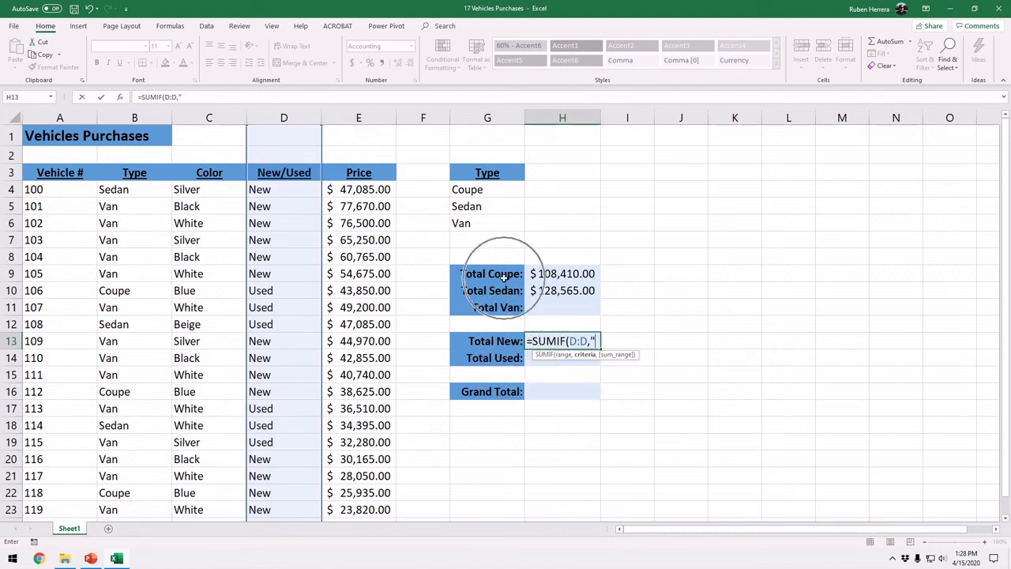
text(New")
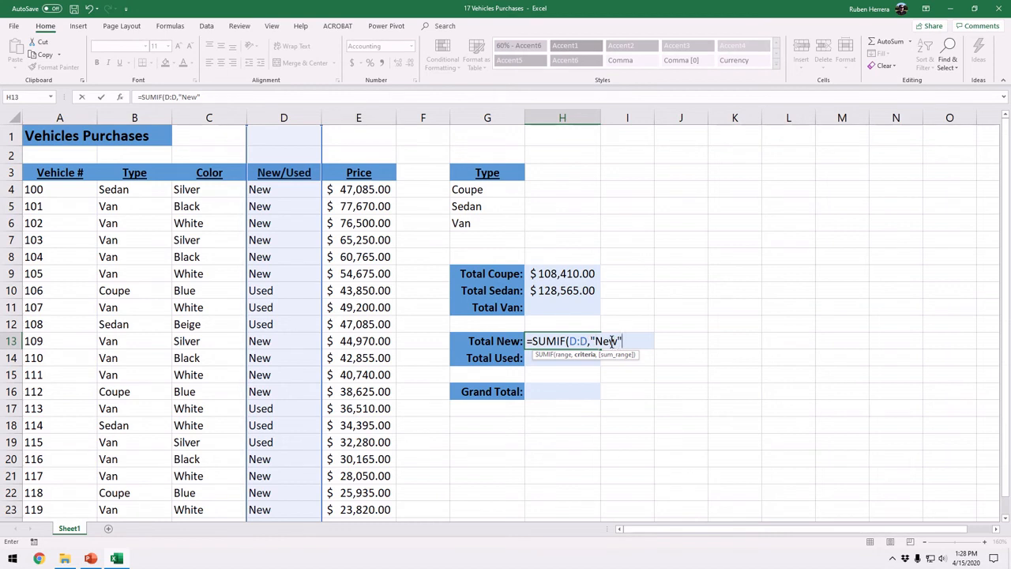
text(,)
click(372, 117)
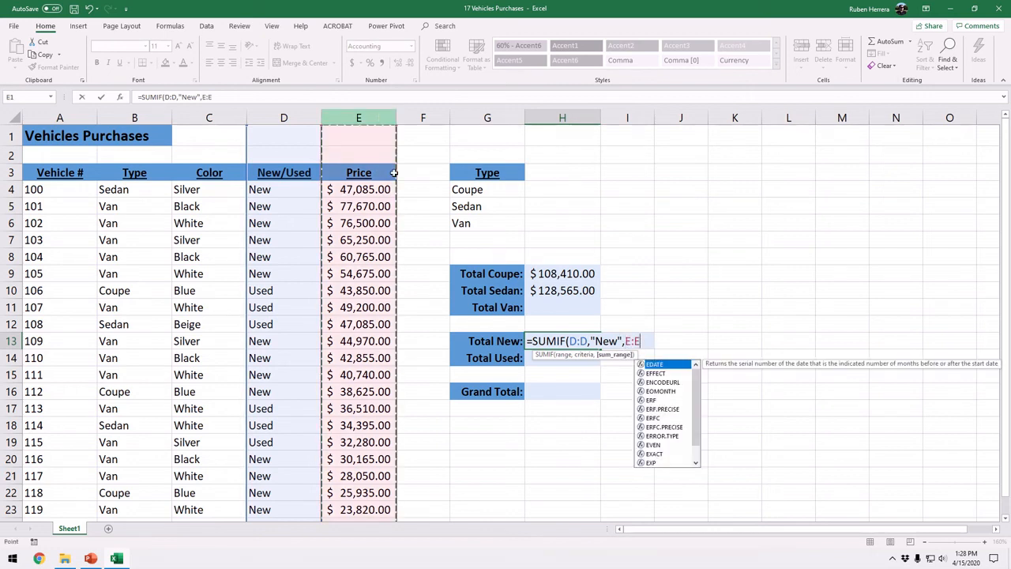
text())
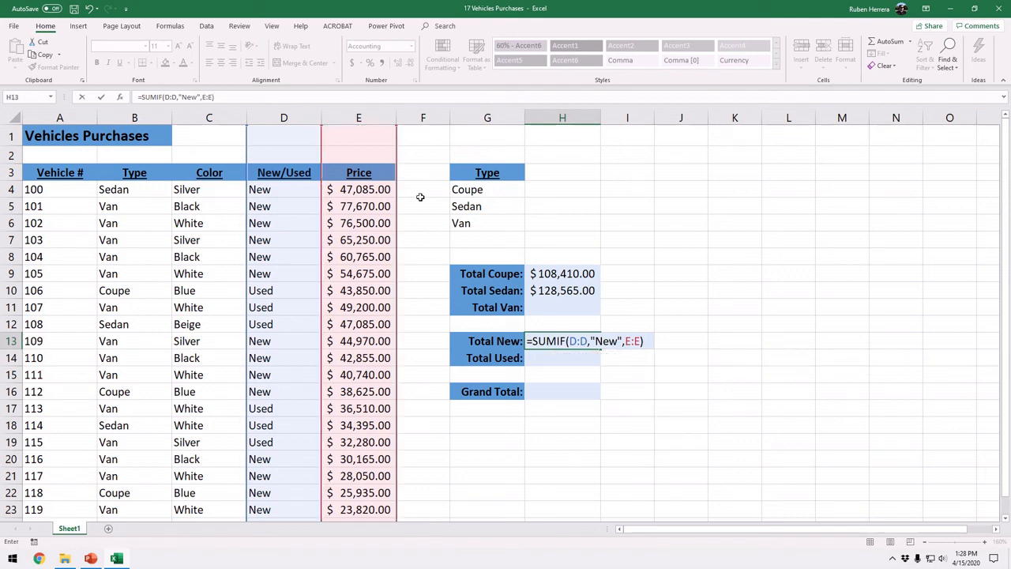
key(Return)
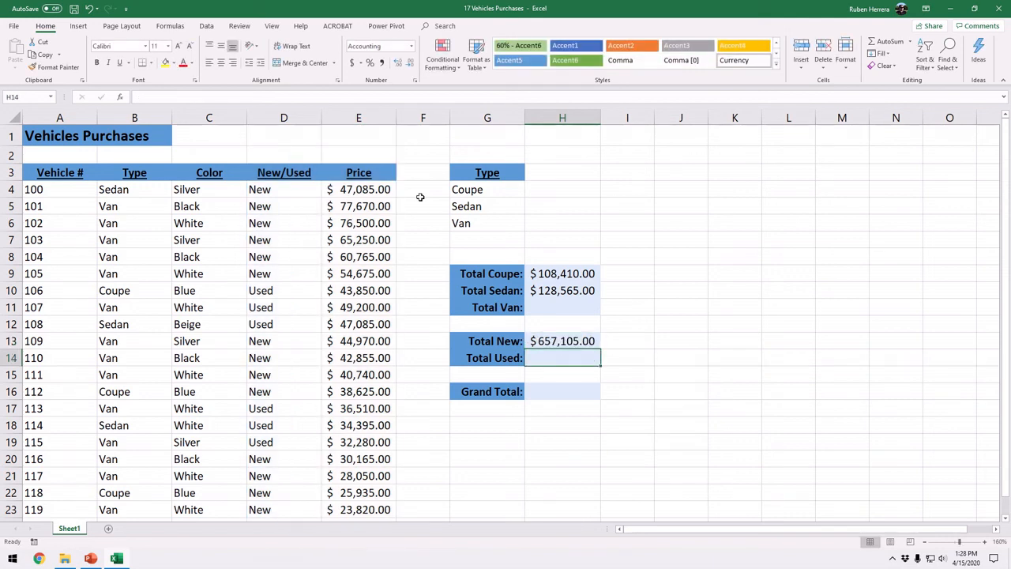